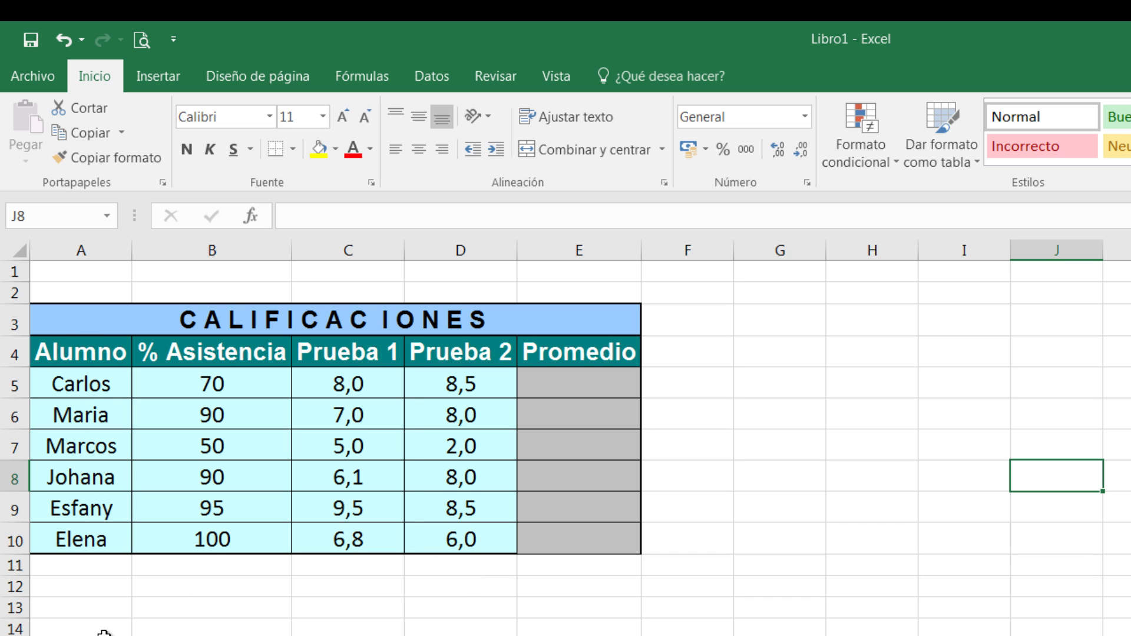
# Select the student names Carlos through Elena in A5:A10.
pyautogui.click(82, 383)
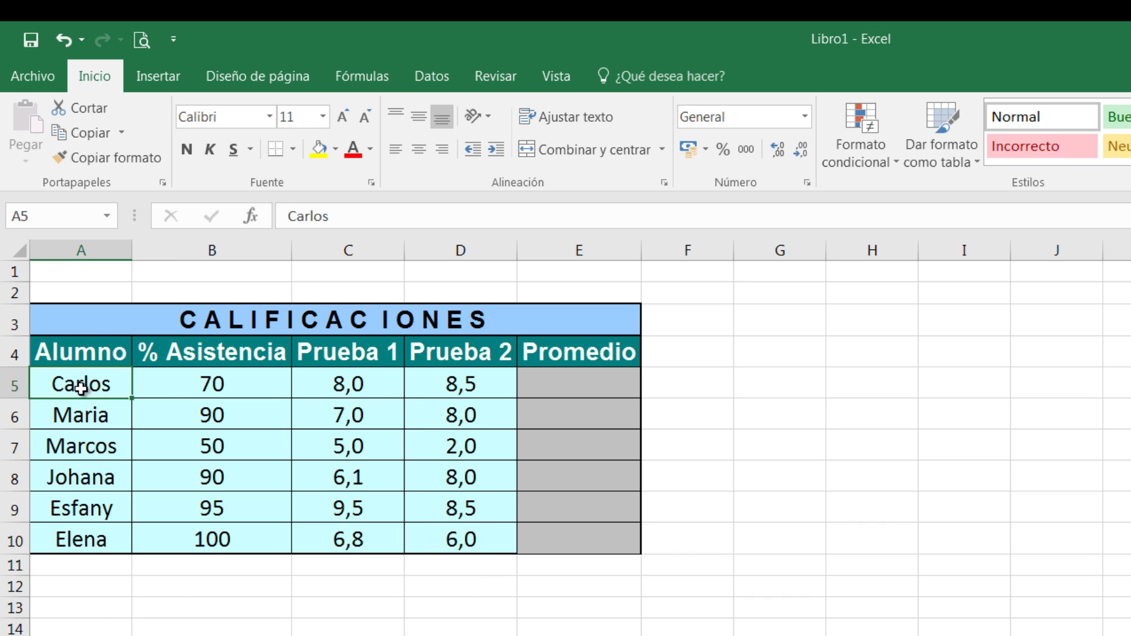
pyautogui.moveTo(82, 387); pyautogui.dragTo(74, 538)
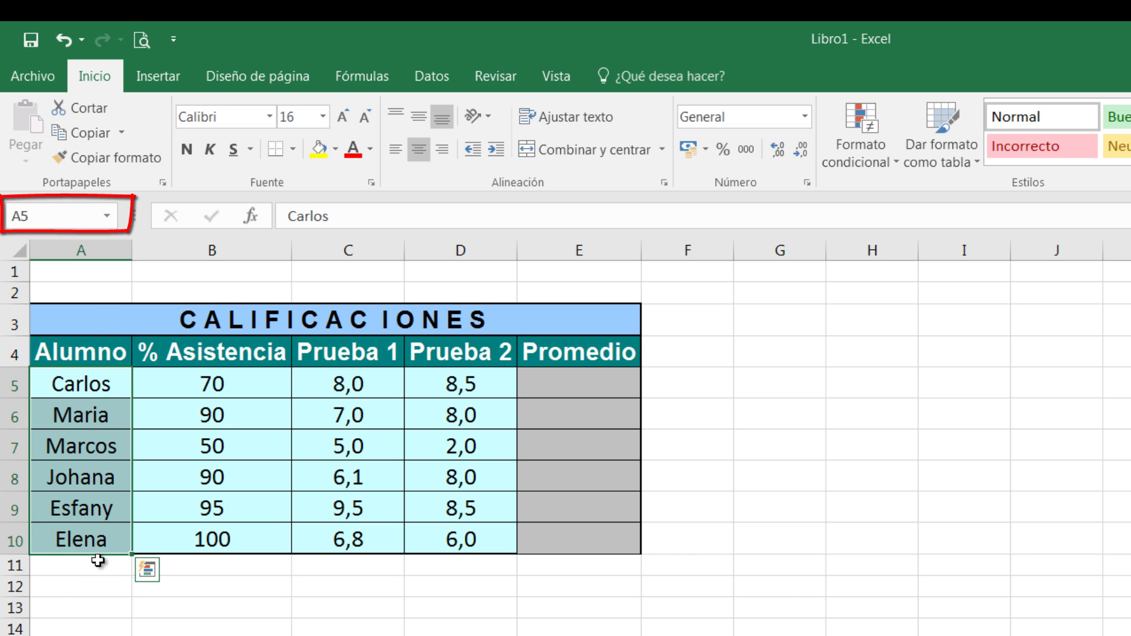
pyautogui.click(81, 635)
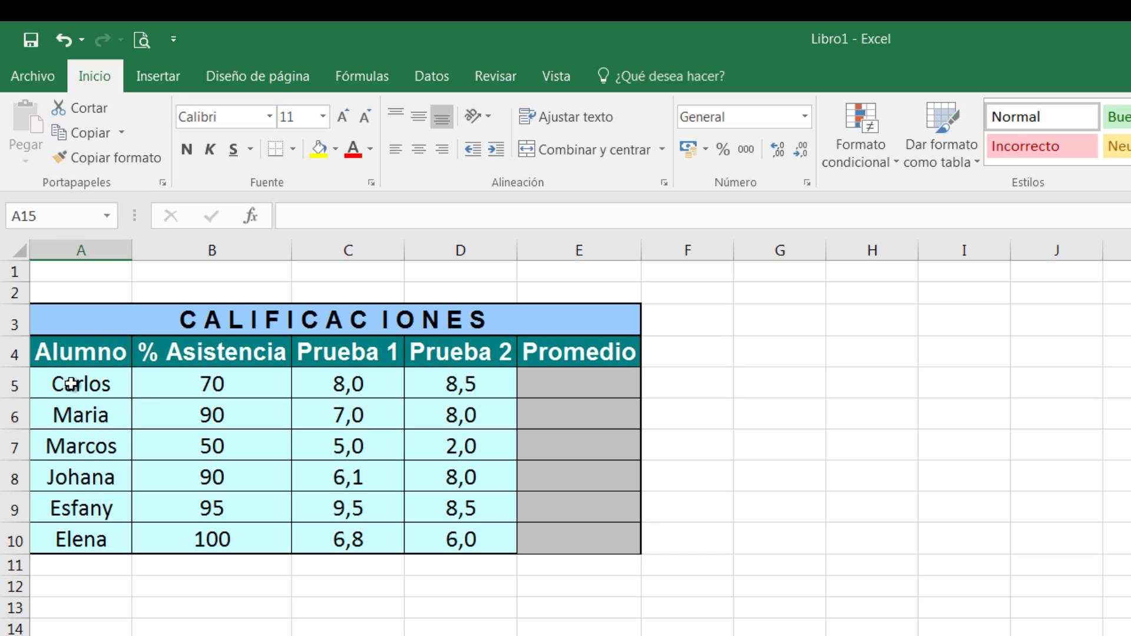
pyautogui.moveTo(71, 384); pyautogui.dragTo(89, 540)
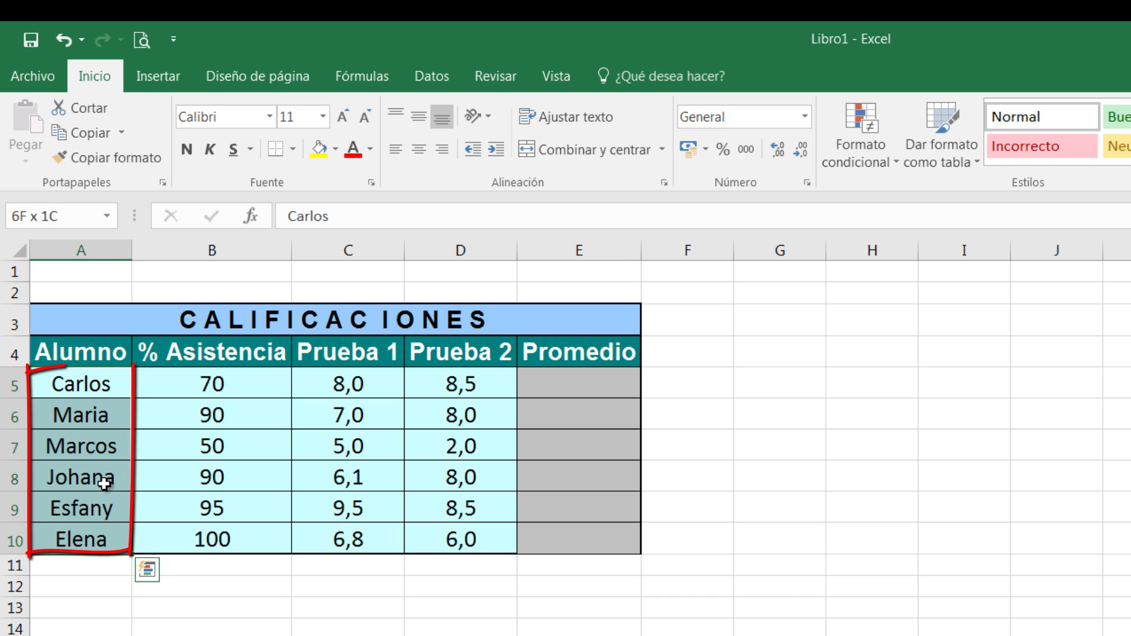
# Jump to cell B13 through the Name Box, then reselect A5:A10.
pyautogui.click(65, 221)
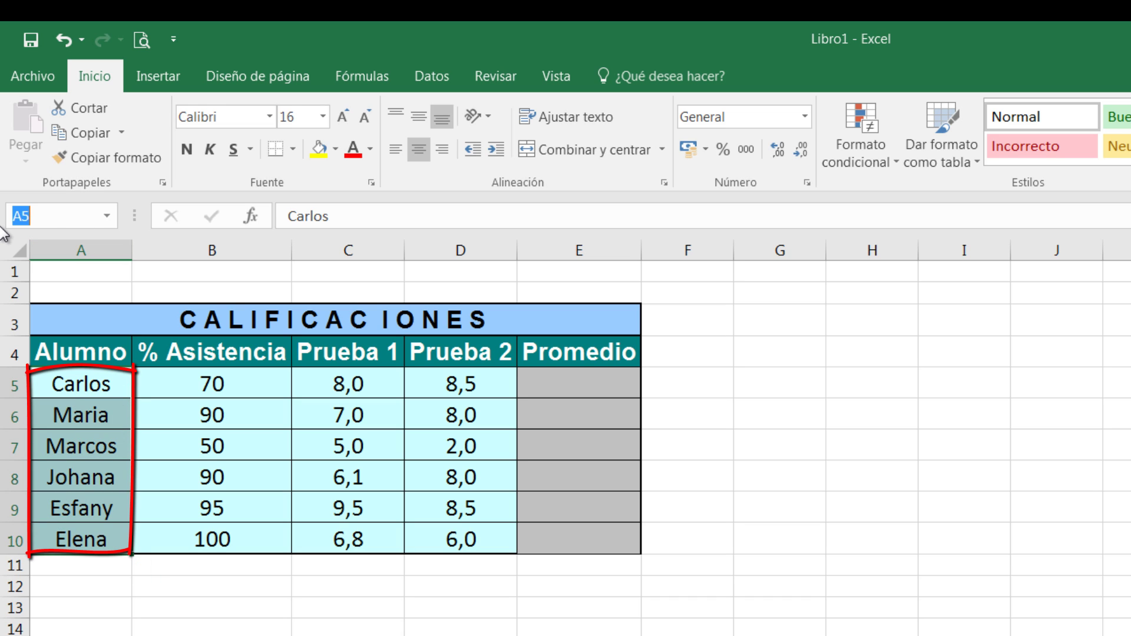
pyautogui.write('B13')
pyautogui.press('Return')
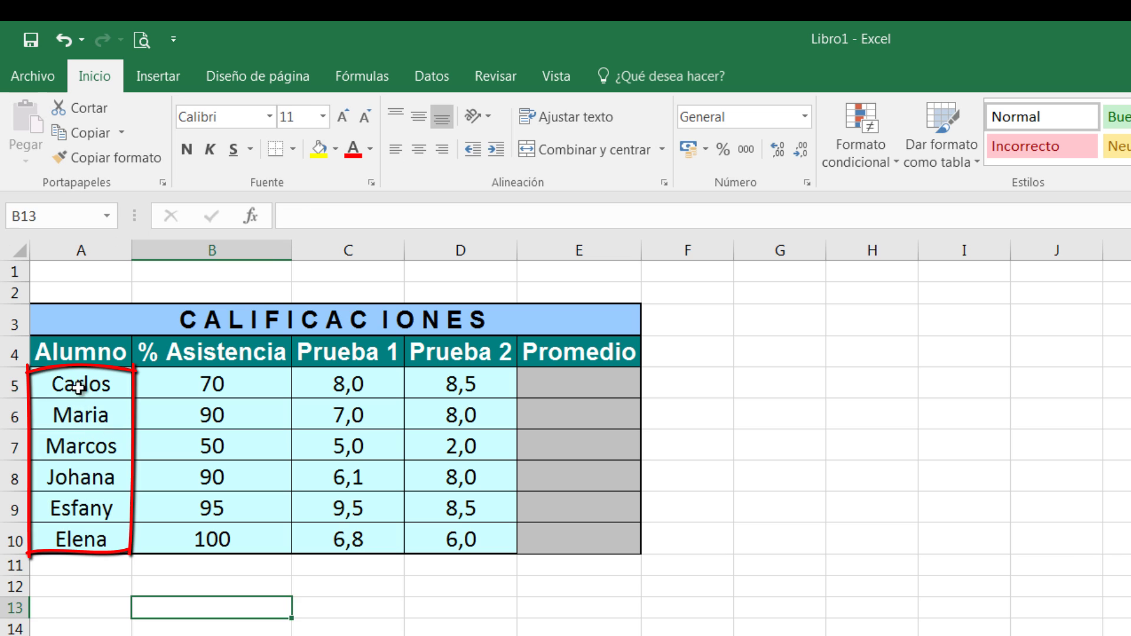
pyautogui.moveTo(71, 384); pyautogui.dragTo(71, 537)
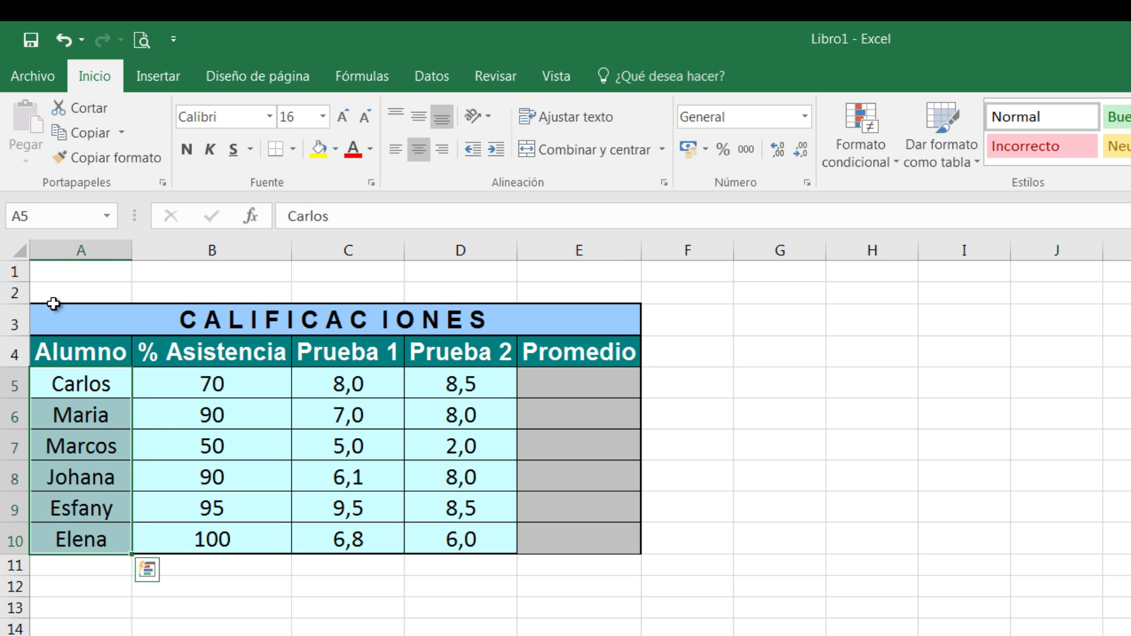
# Name the A5:A10 range 'alumno' in the Name Box, then reselect it to verify the name.
pyautogui.click(55, 218)
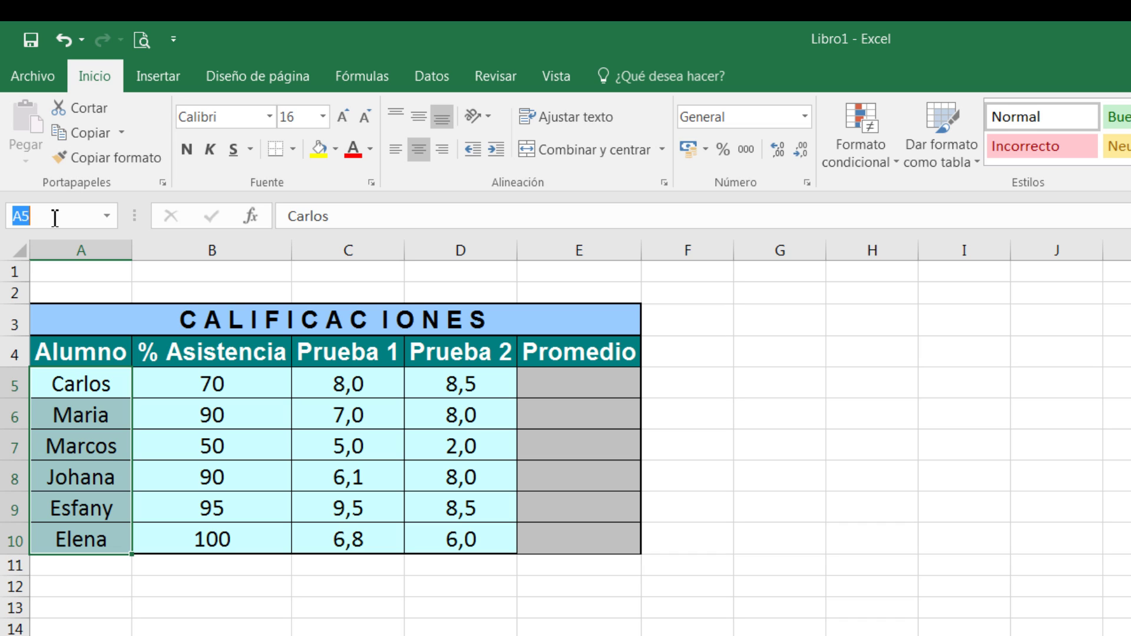
pyautogui.write('alumno')
pyautogui.press('Return')
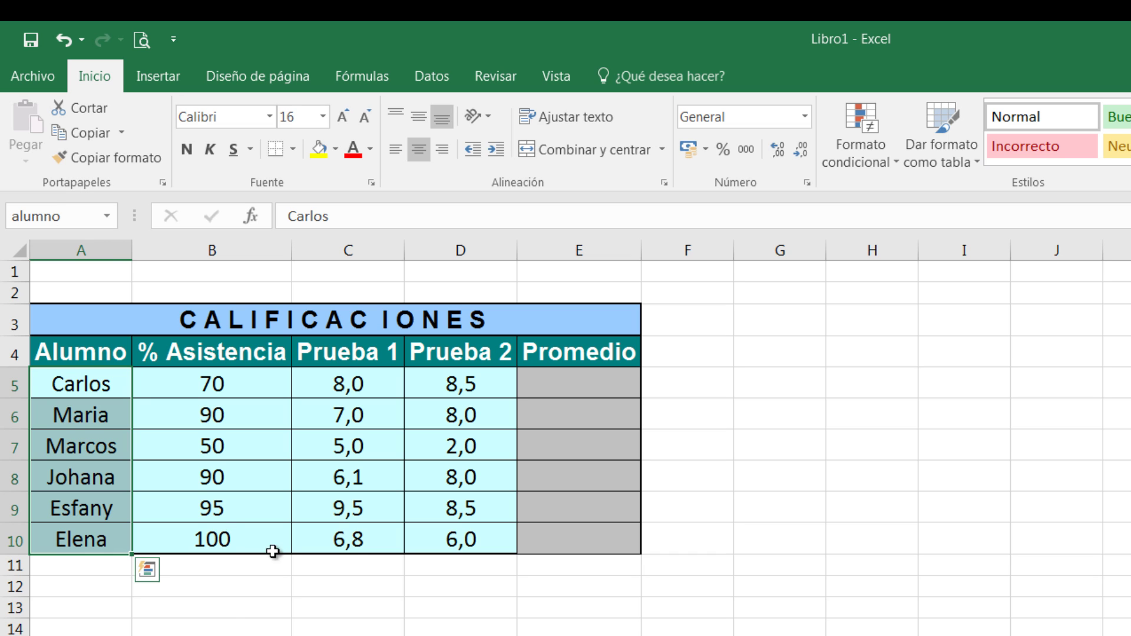
pyautogui.click(228, 606)
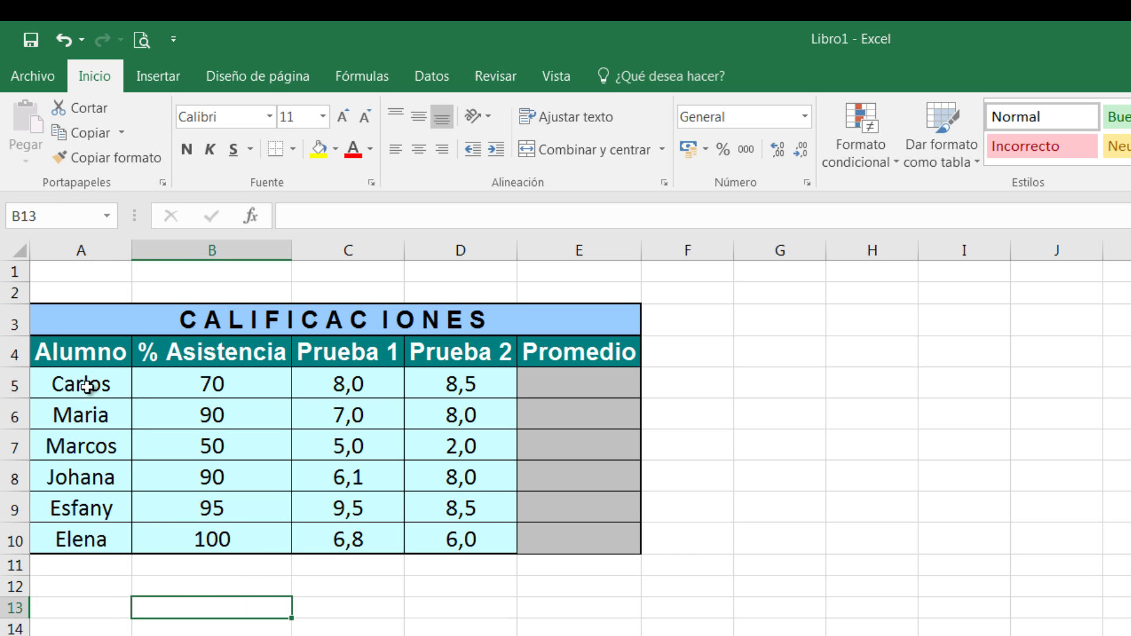
pyautogui.moveTo(85, 384); pyautogui.dragTo(89, 536)
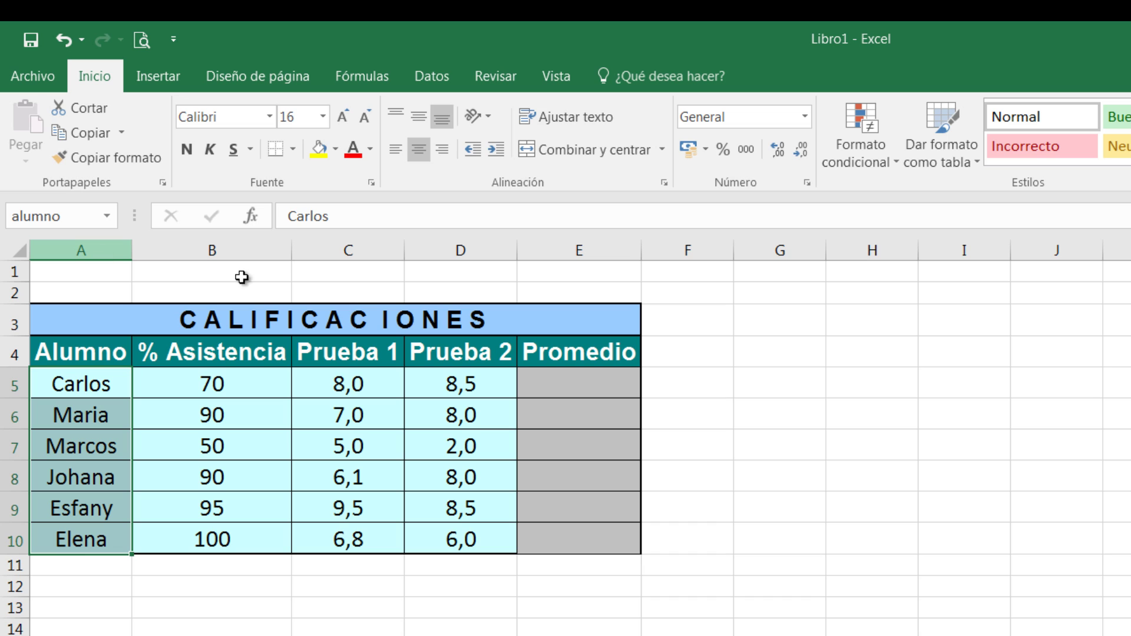
pyautogui.click(140, 586)
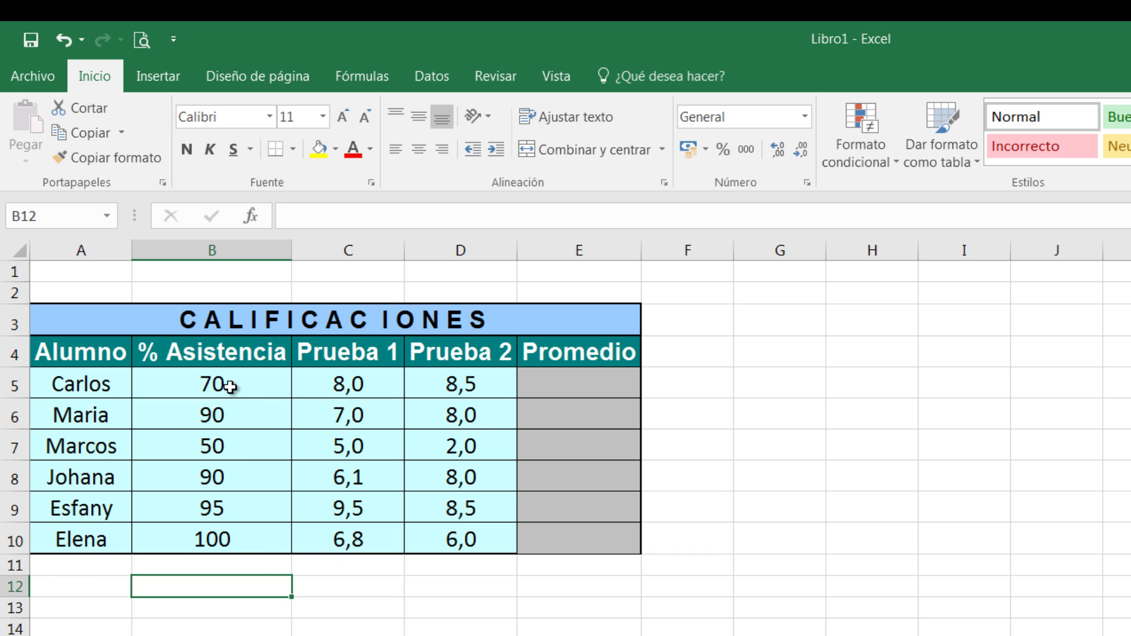
# Define the name Asistencia with Libro scope for attendance values B5:B10 from the Fórmulas tab.
pyautogui.click(360, 79)
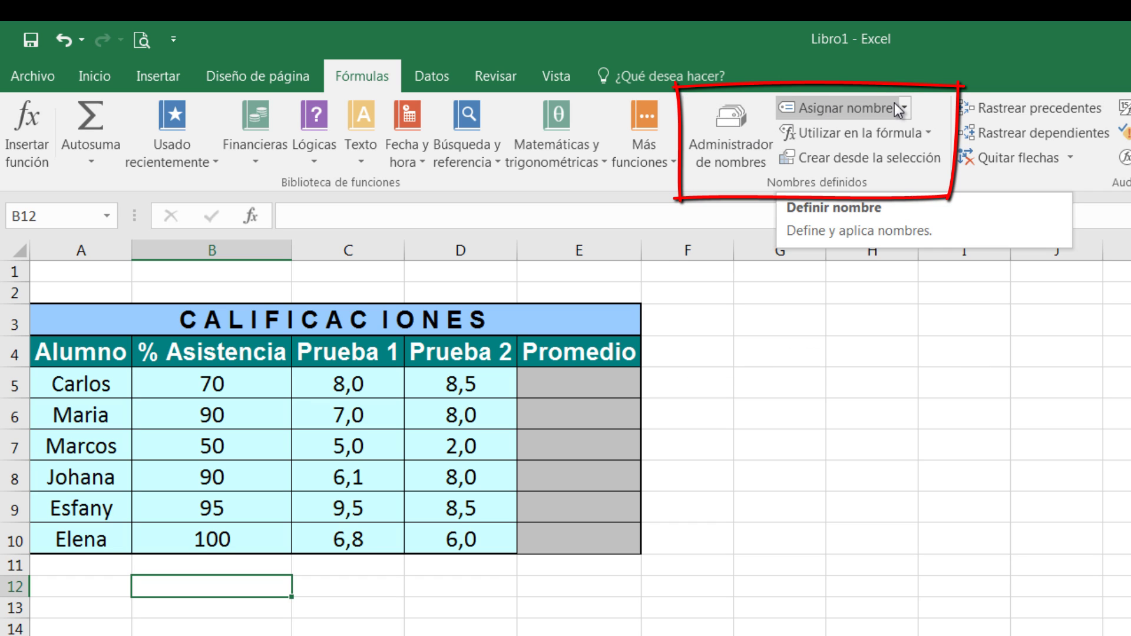
pyautogui.click(236, 386)
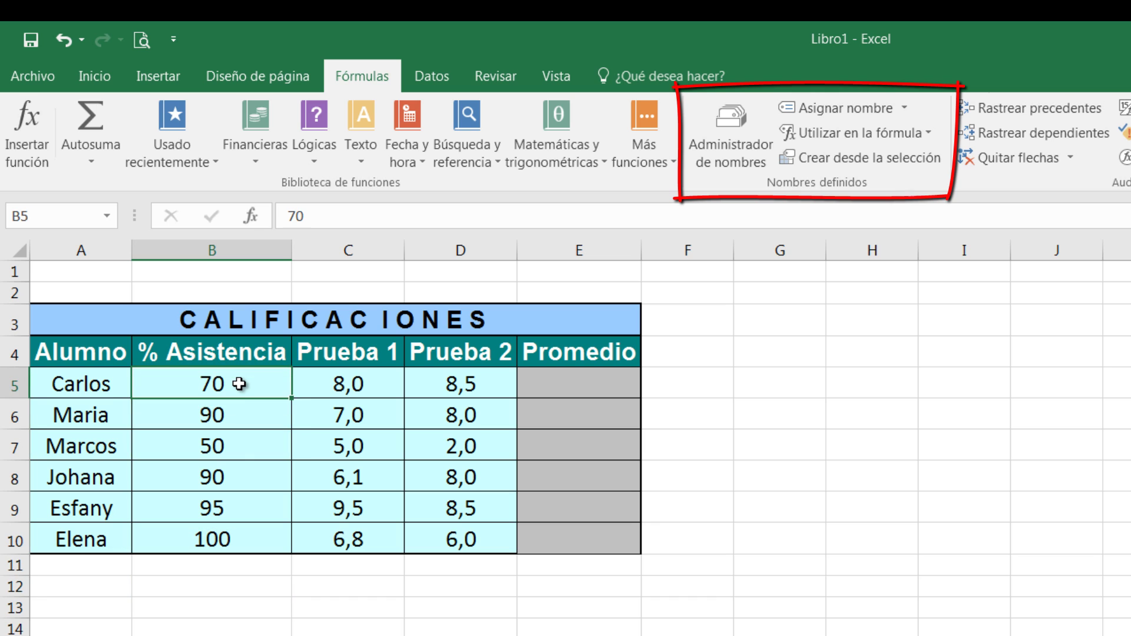
pyautogui.moveTo(240, 401); pyautogui.dragTo(235, 537)
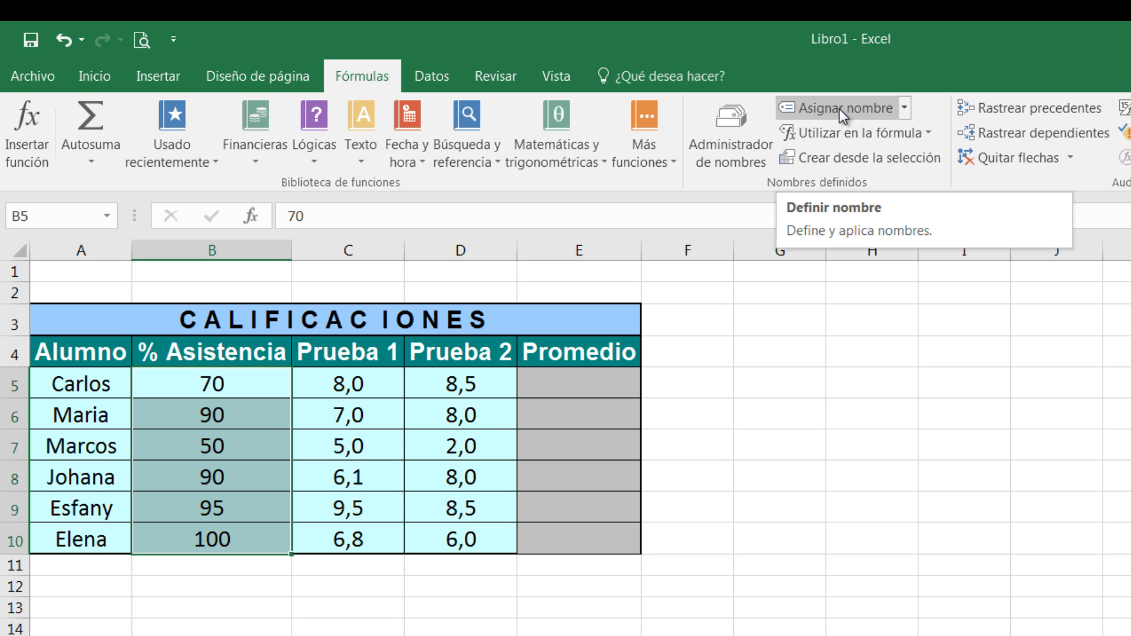
pyautogui.click(853, 107)
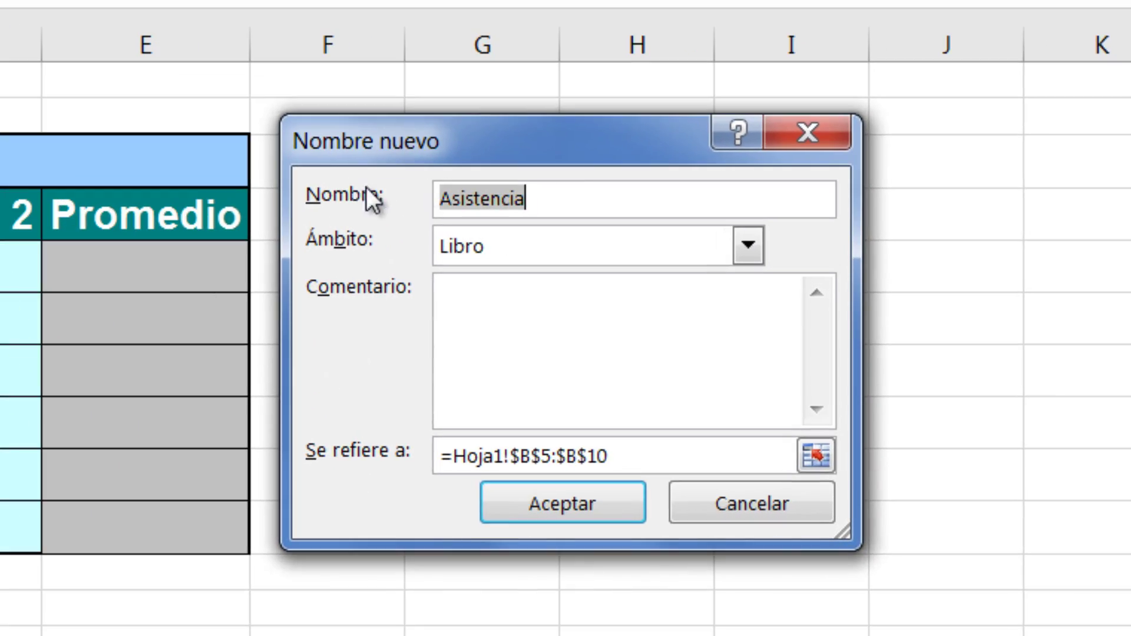
pyautogui.click(581, 201)
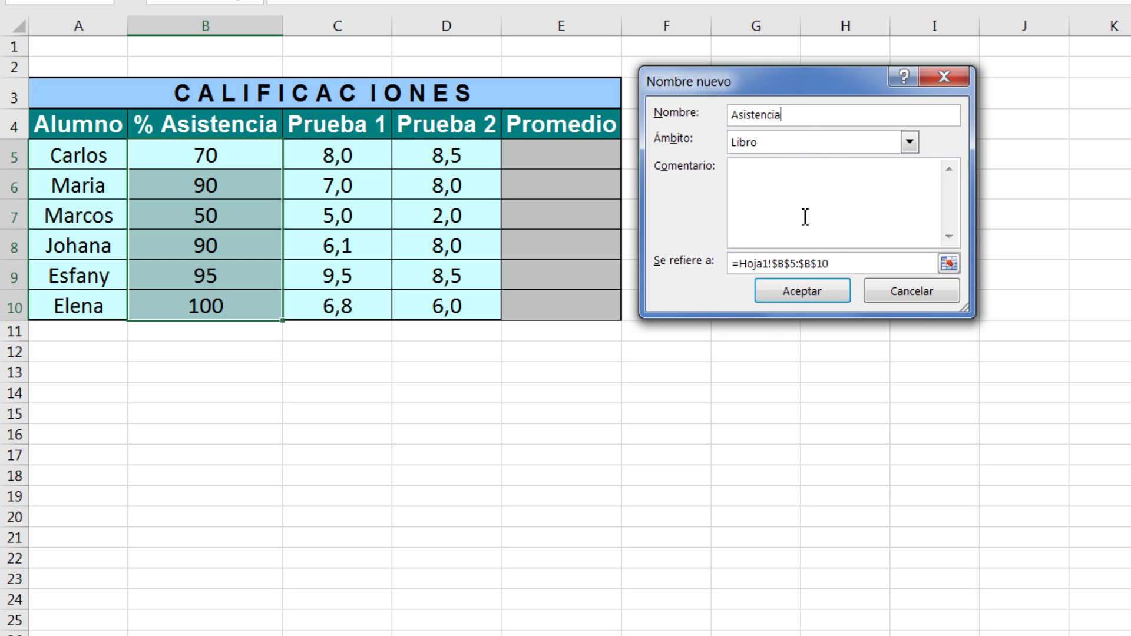
pyautogui.click(810, 297)
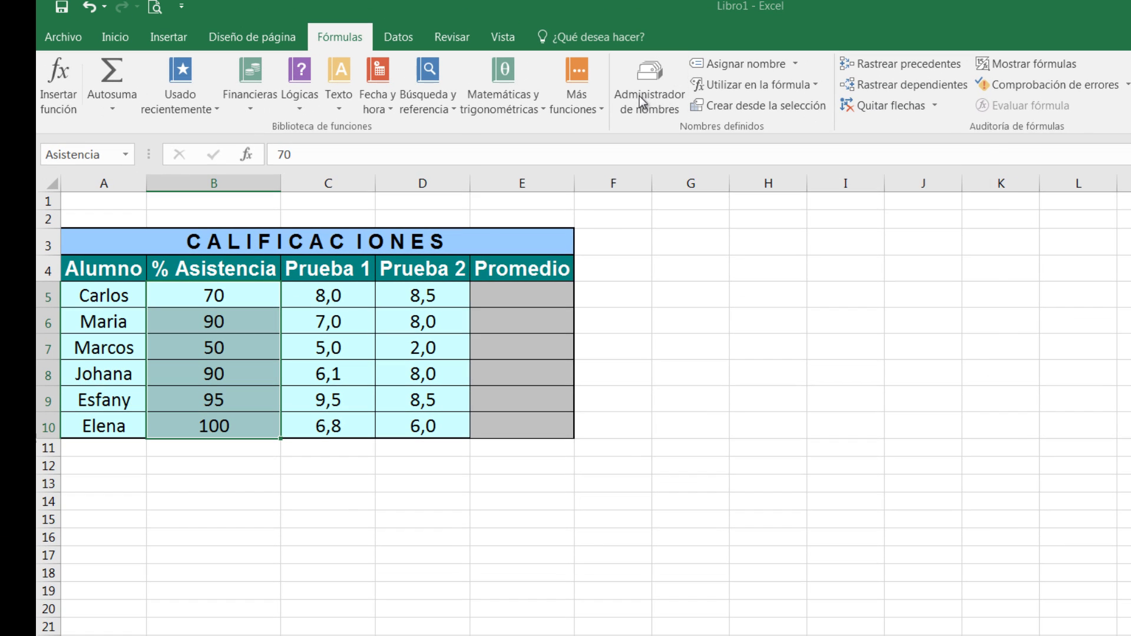
pyautogui.click(642, 96)
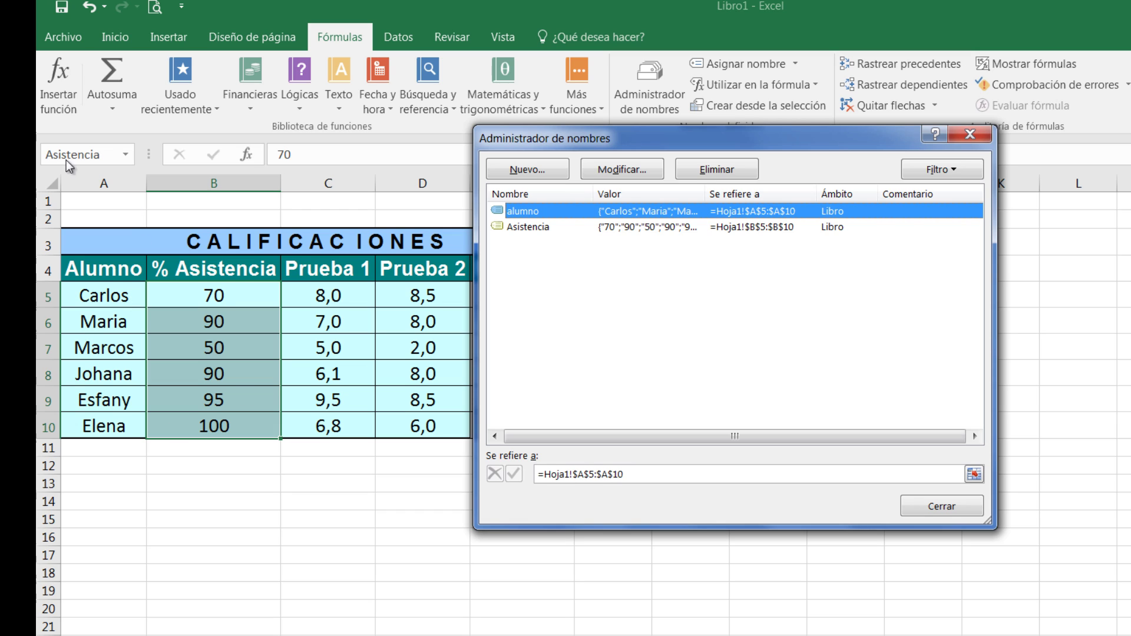
pyautogui.click(532, 227)
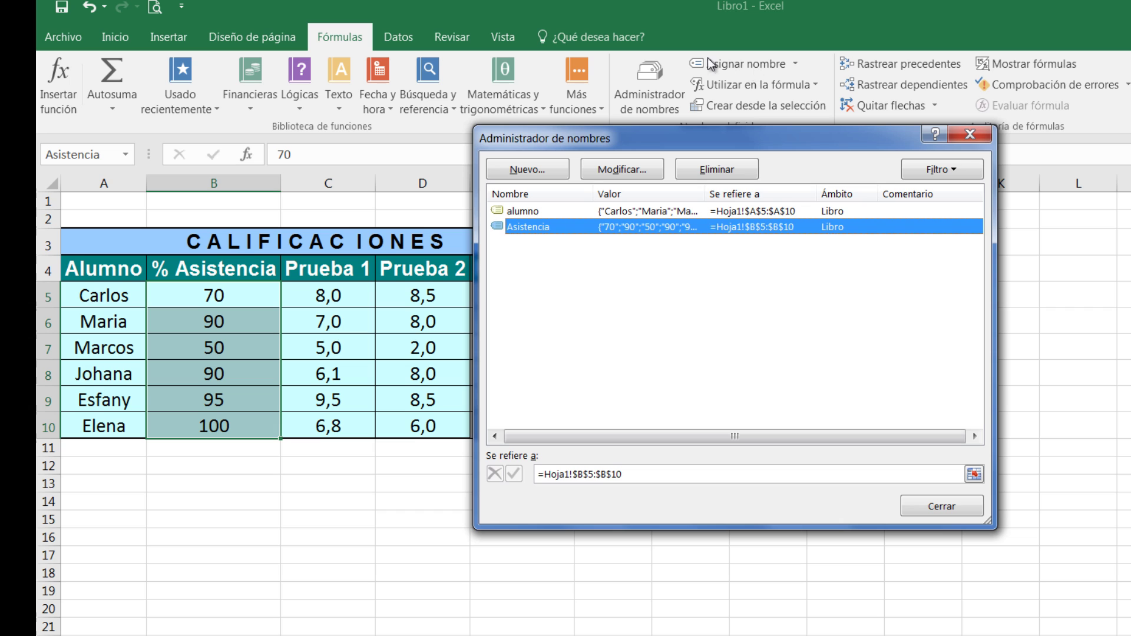
pyautogui.moveTo(700, 144); pyautogui.dragTo(812, 158)
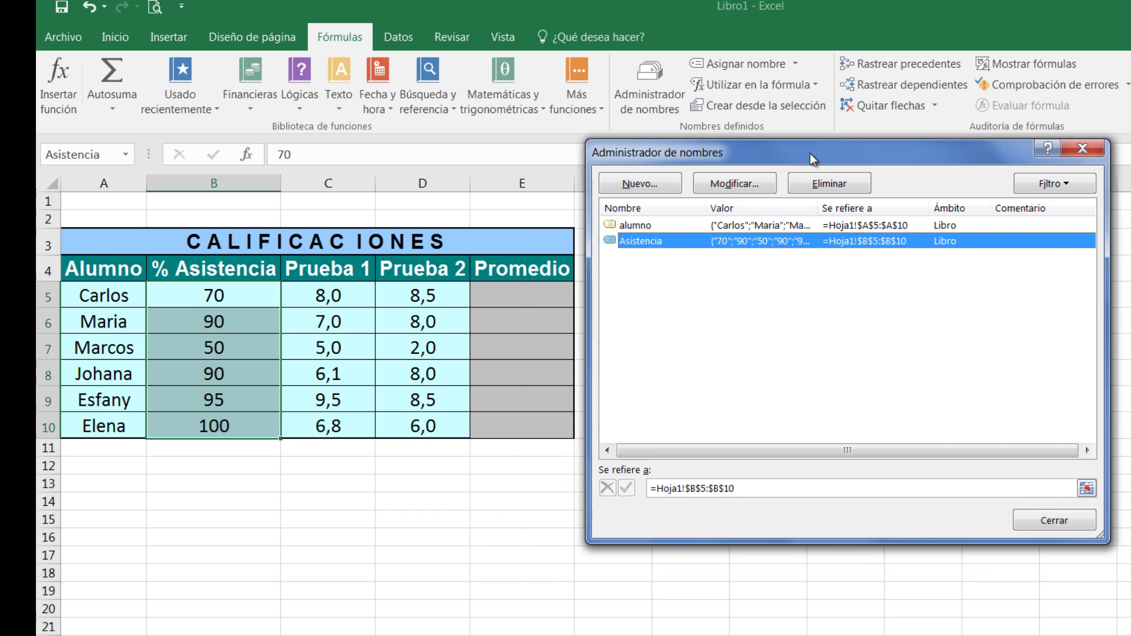
pyautogui.click(1083, 148)
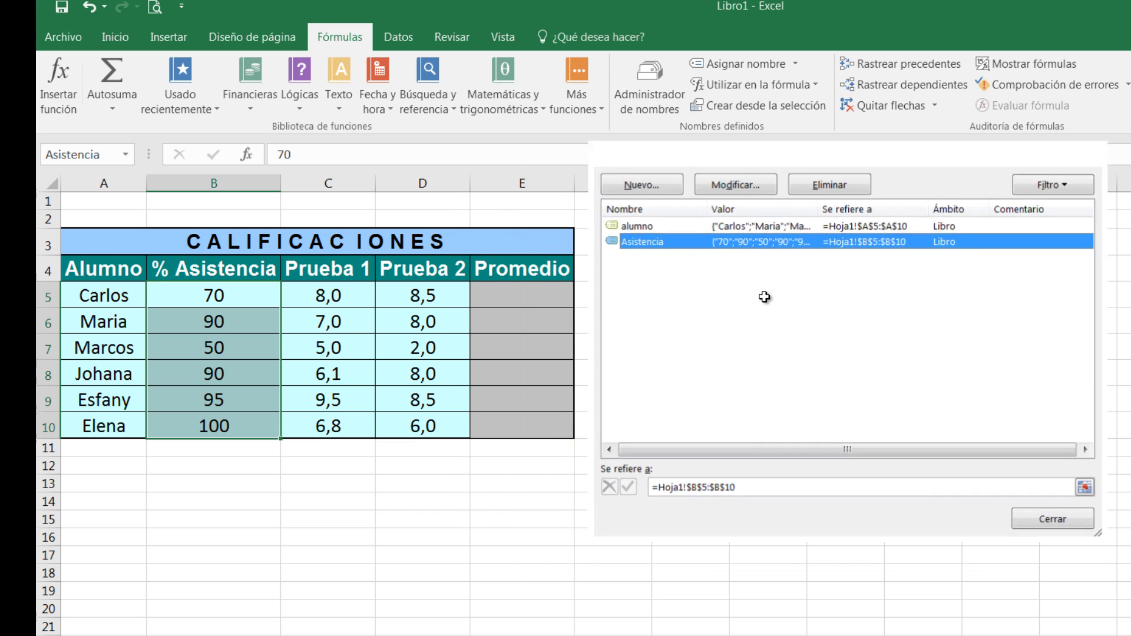
pyautogui.click(241, 318)
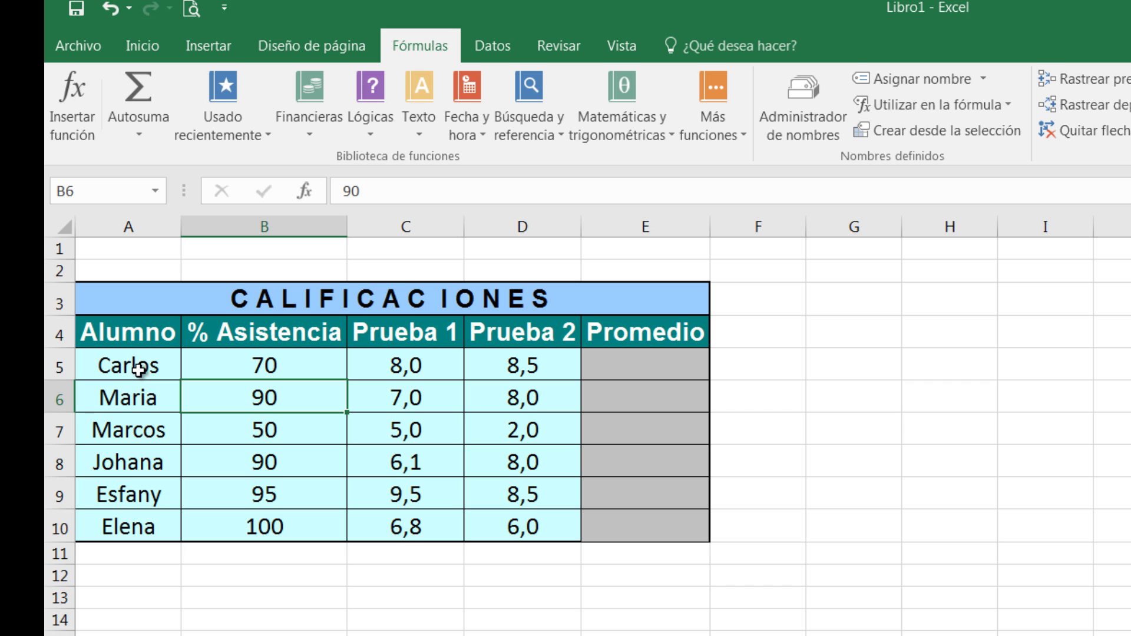
# Select A5:A10 and open the Administrador de nombres list.
pyautogui.moveTo(127, 366); pyautogui.dragTo(116, 538)
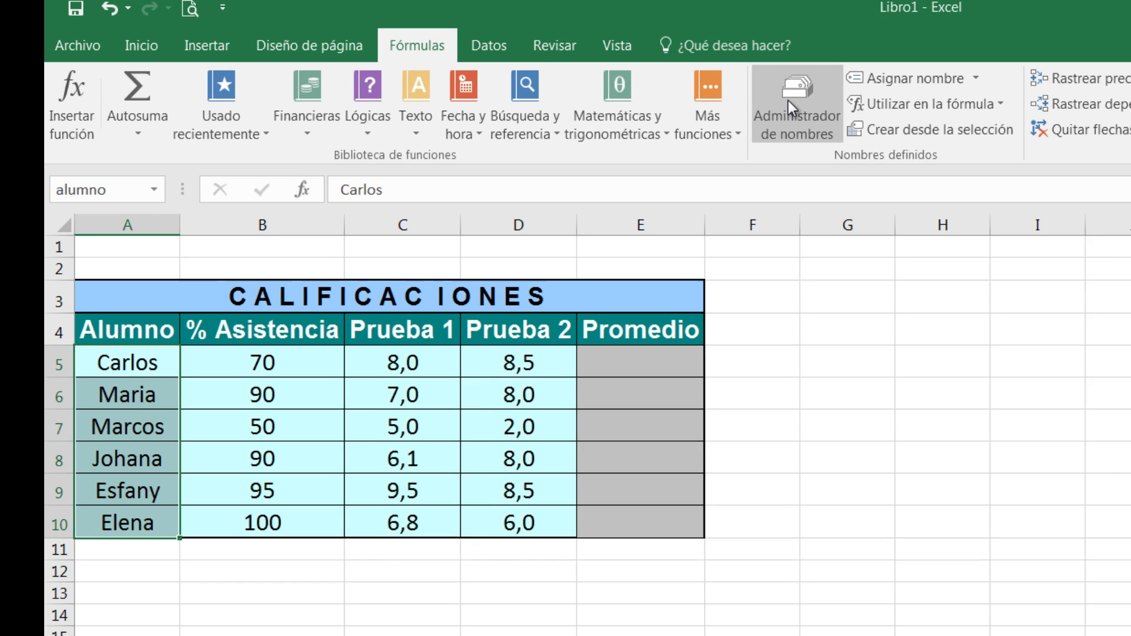
pyautogui.click(787, 100)
pyautogui.moveTo(719, 155); pyautogui.dragTo(618, 173)
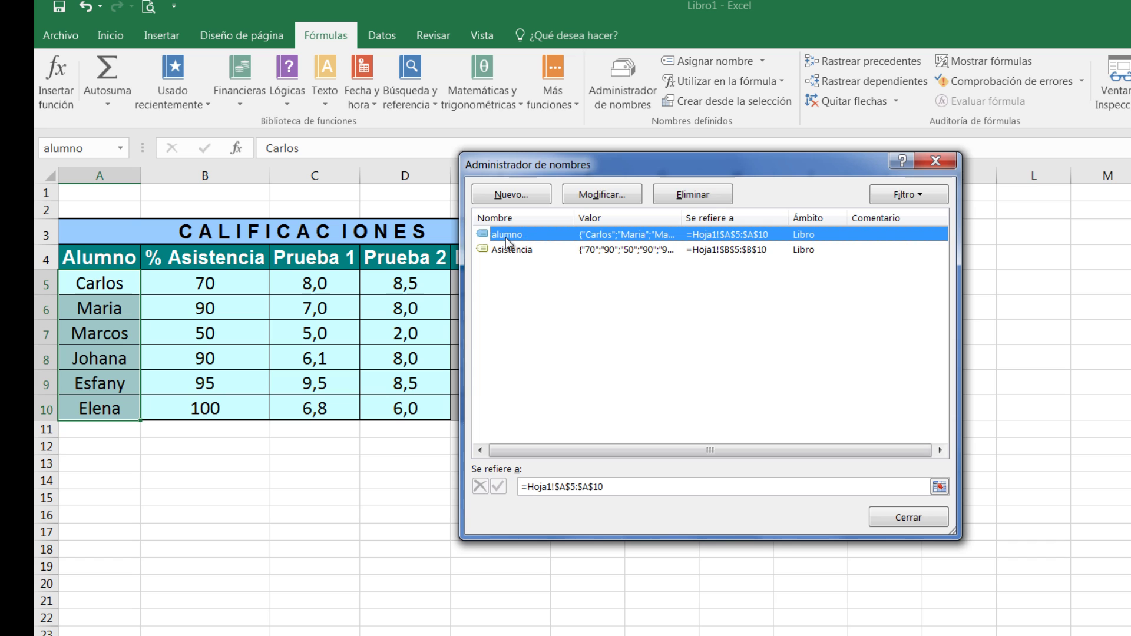
# Edit the alumno name, replacing its first letter so it reads Alumno.
pyautogui.click(614, 195)
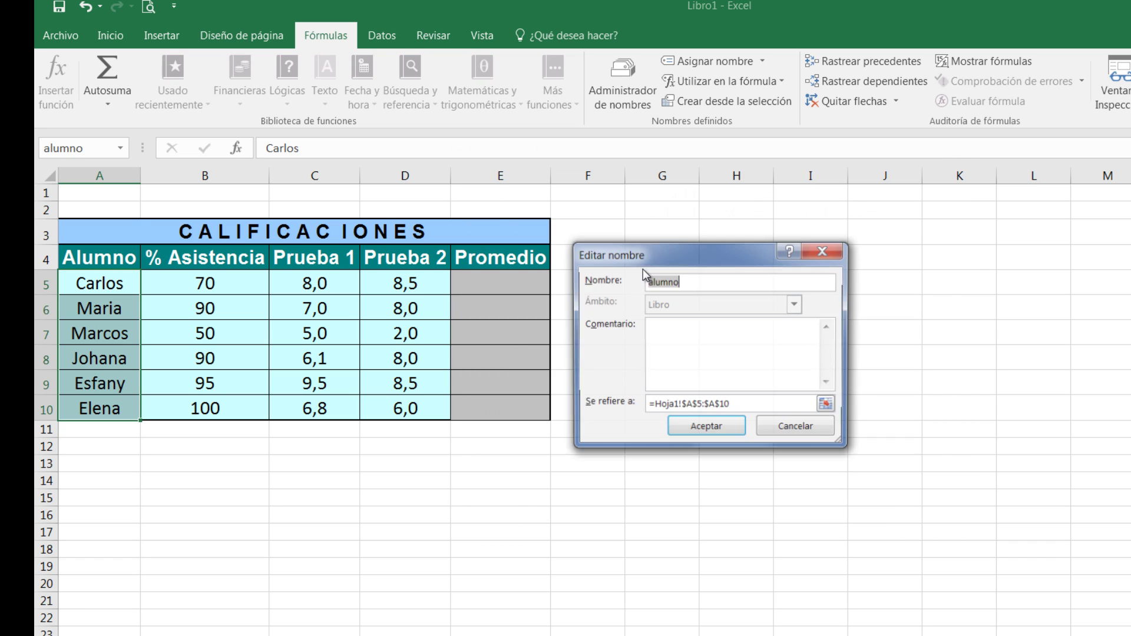
pyautogui.moveTo(704, 261); pyautogui.dragTo(725, 200)
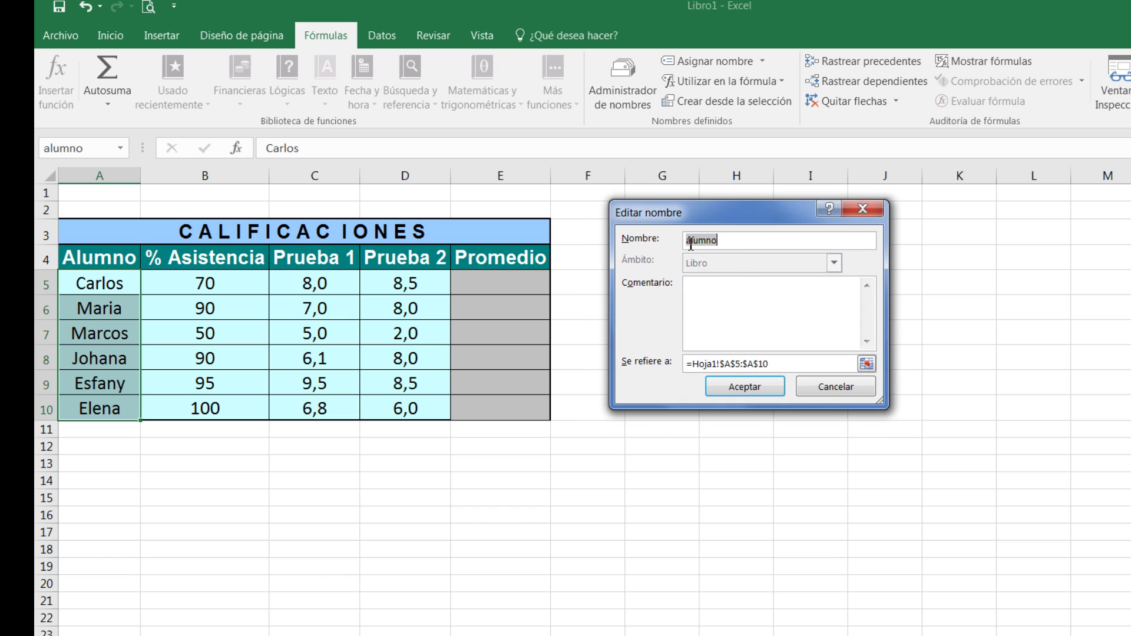
pyautogui.press('Delete')
pyautogui.write('A')
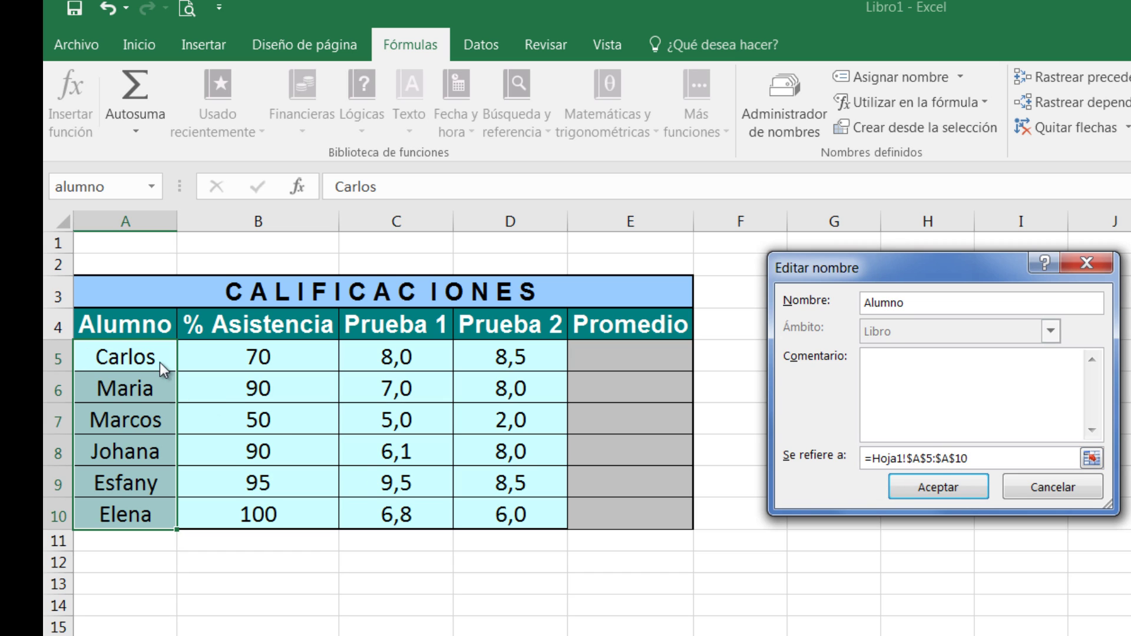
# Confirm the Alumno rename and delete the Asistencia range name.
pyautogui.click(967, 492)
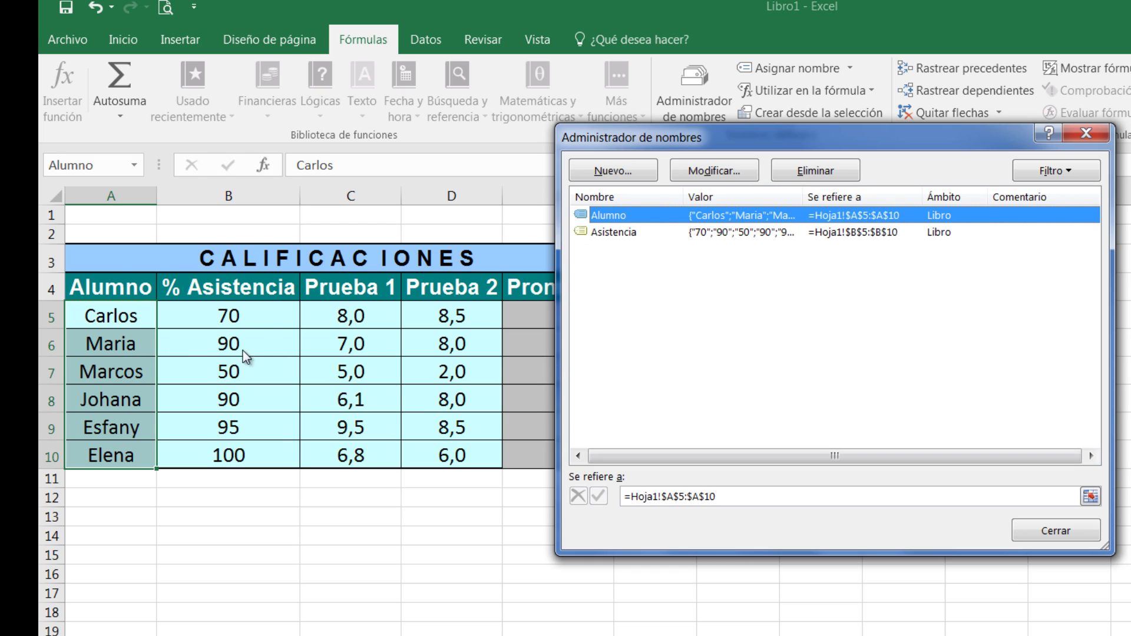
pyautogui.click(630, 235)
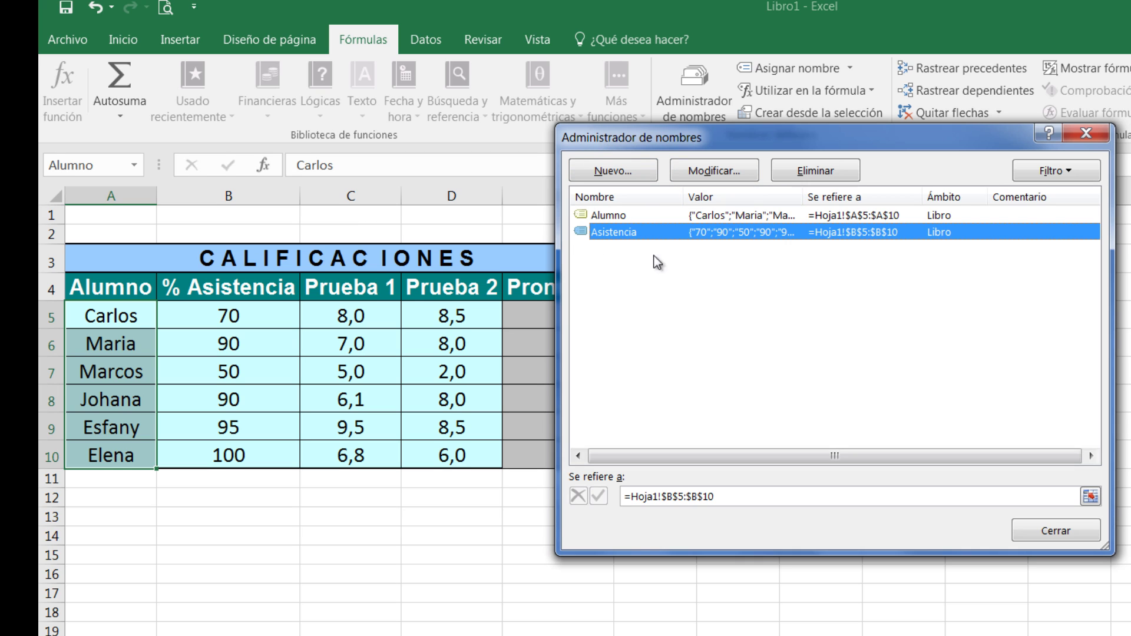
pyautogui.click(818, 172)
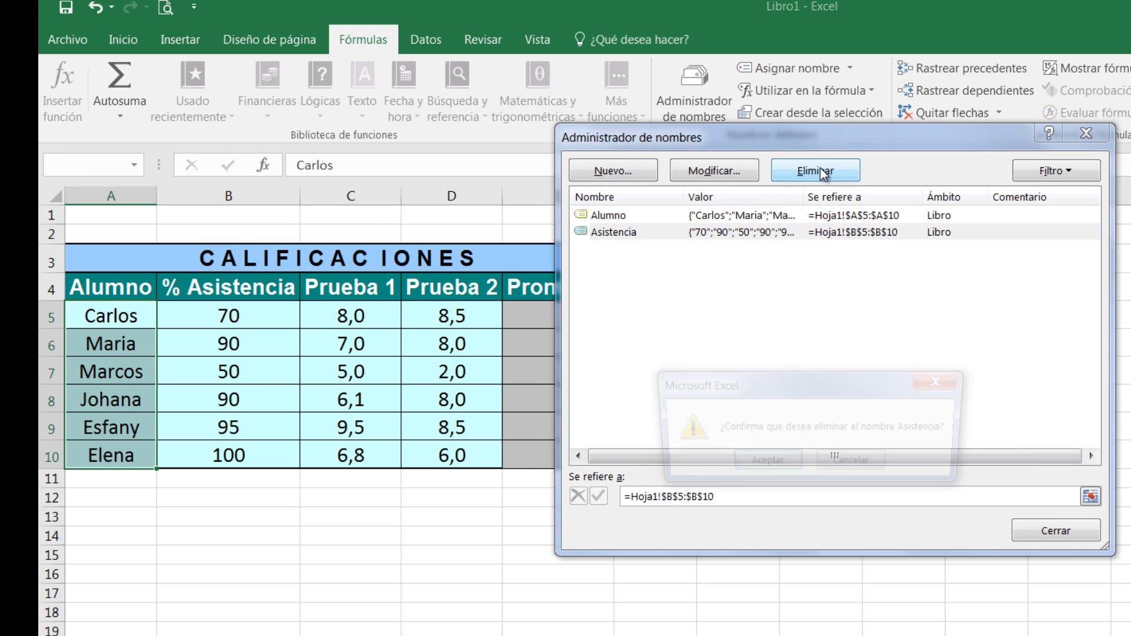
pyautogui.click(769, 465)
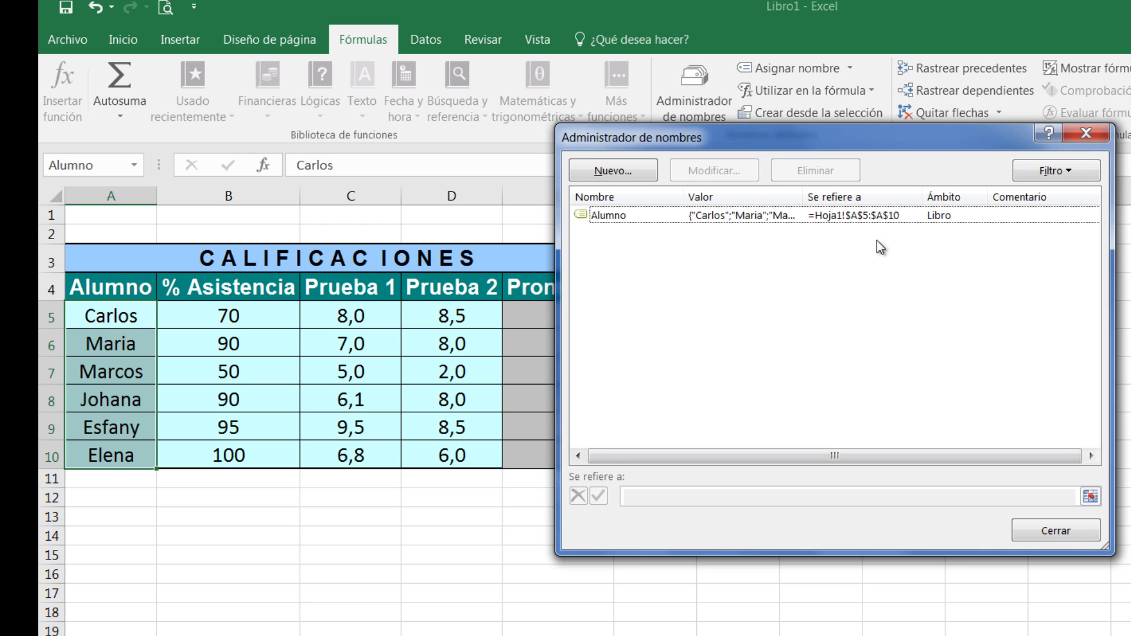
# Close the names list and reselect B5:B10 to check it no longer shows Asistencia.
pyautogui.click(1081, 534)
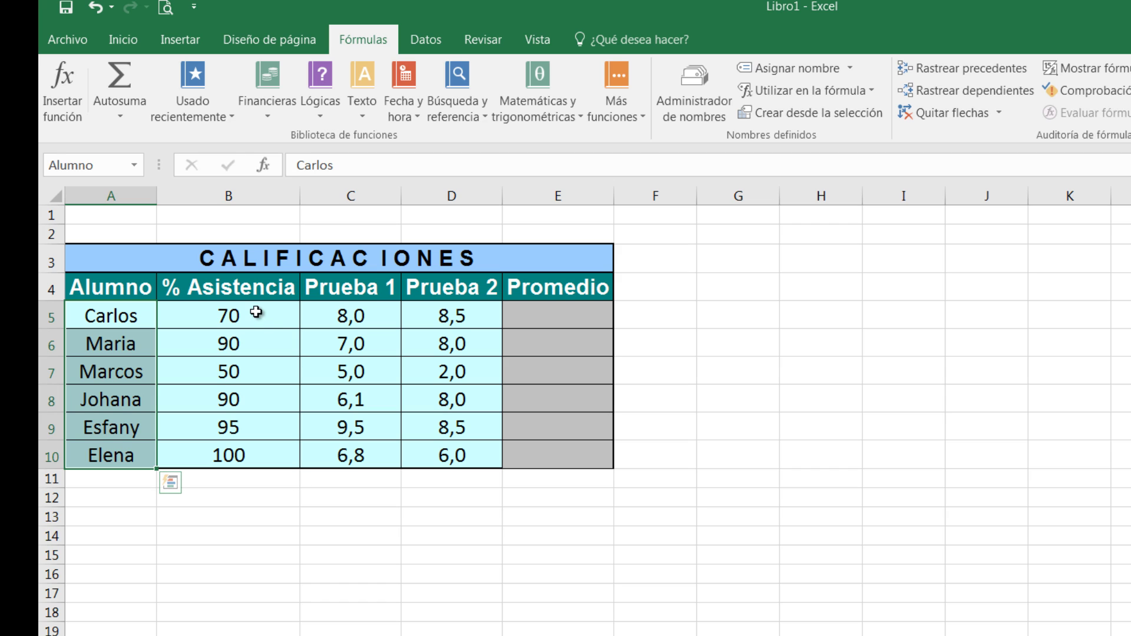
pyautogui.moveTo(254, 315); pyautogui.dragTo(253, 457)
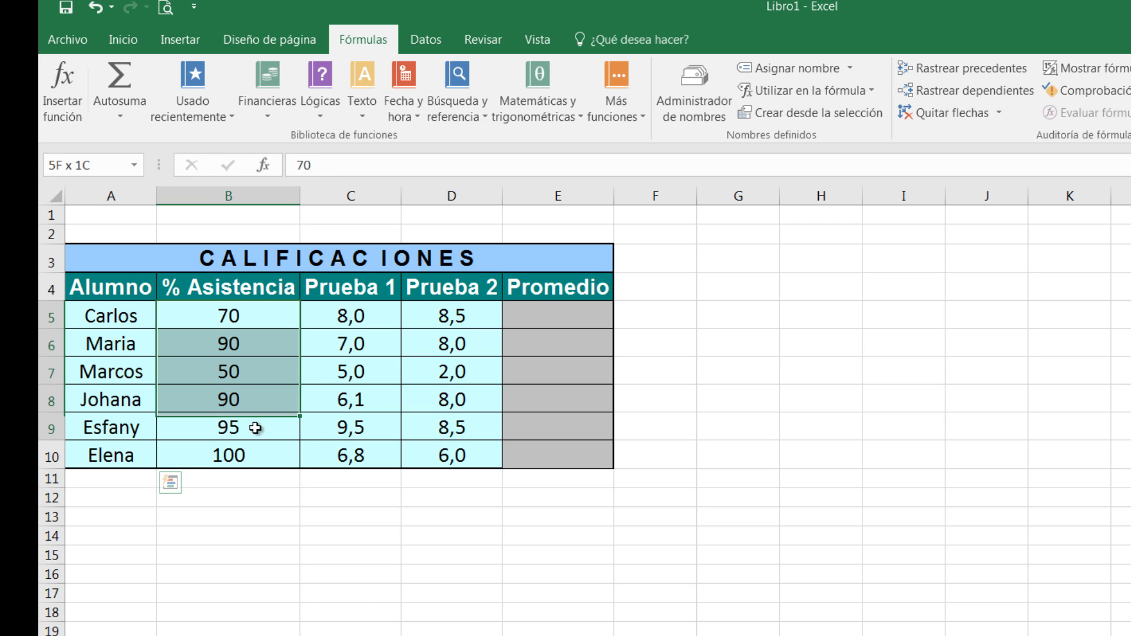